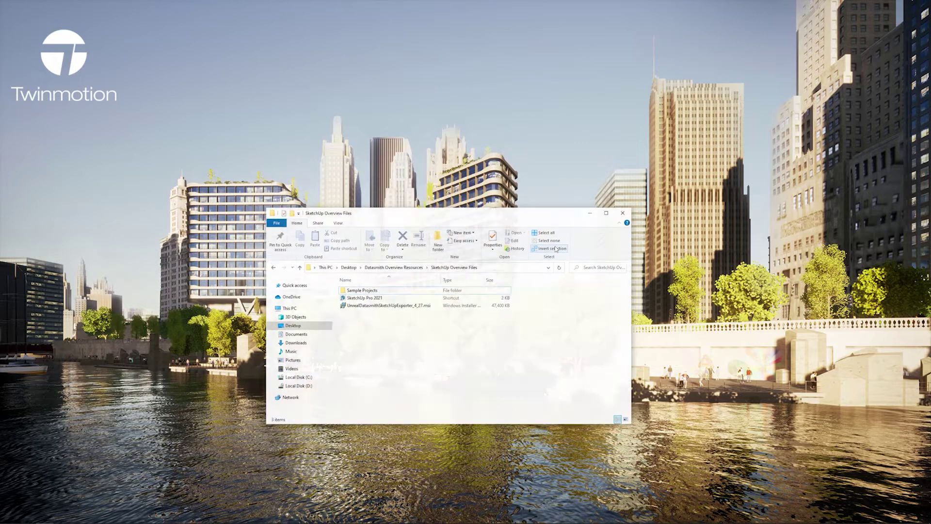
- Install the Datasmith exporter for SketchUp Pro 2019–2021, accepting the license terms
{"action": "double_click", "coordinate": [415, 303]}
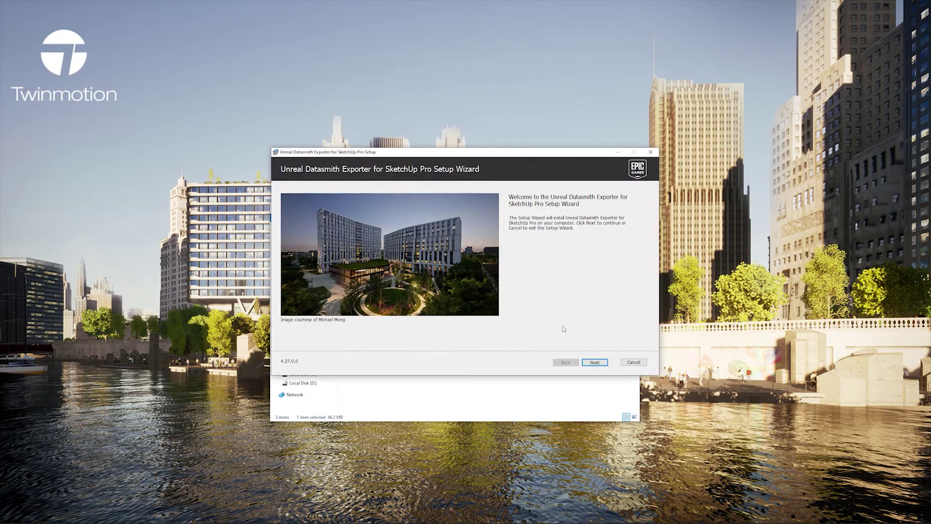
{"action": "left_click", "coordinate": [595, 363]}
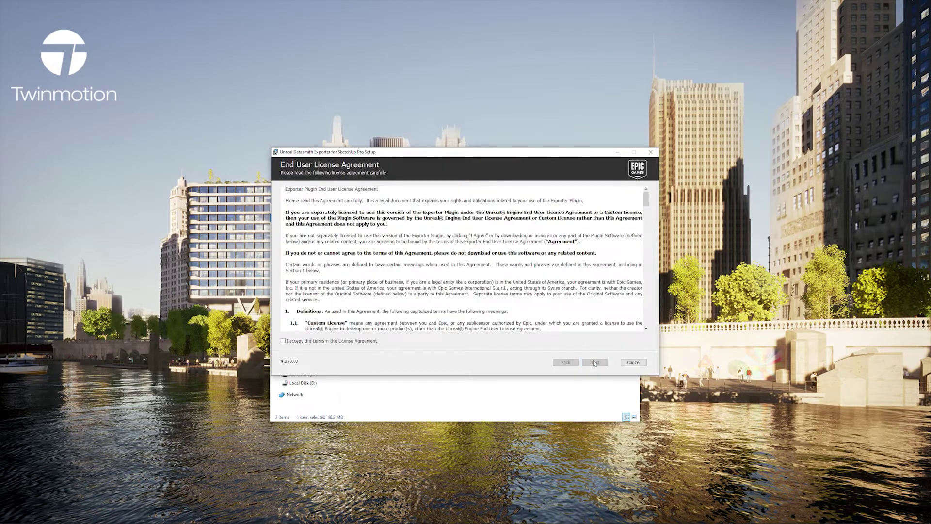
{"action": "left_click", "coordinate": [346, 342]}
{"action": "left_click", "coordinate": [594, 363]}
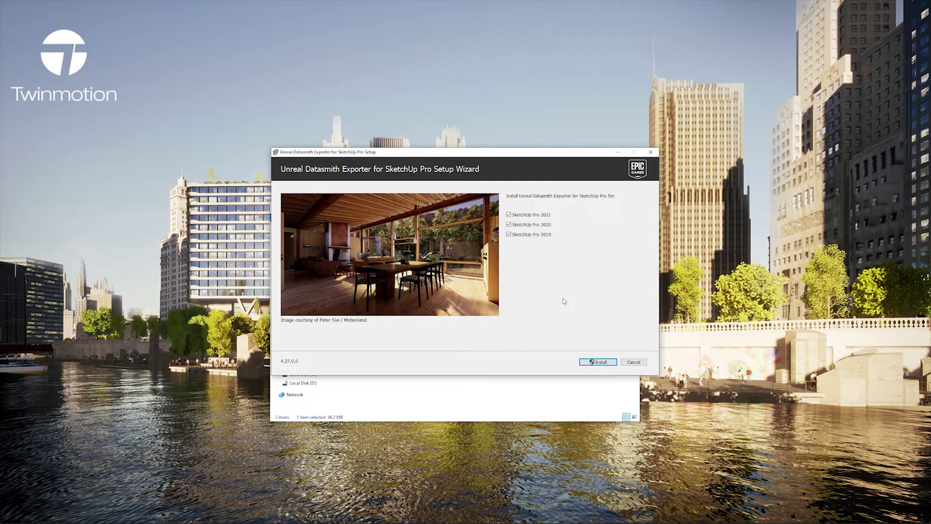
{"action": "left_click", "coordinate": [603, 363]}
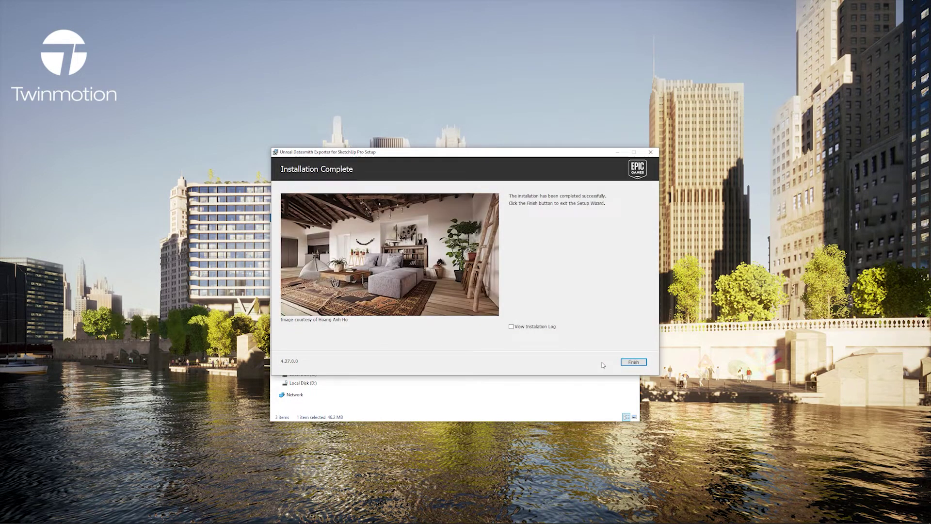
{"action": "left_click", "coordinate": [629, 362]}
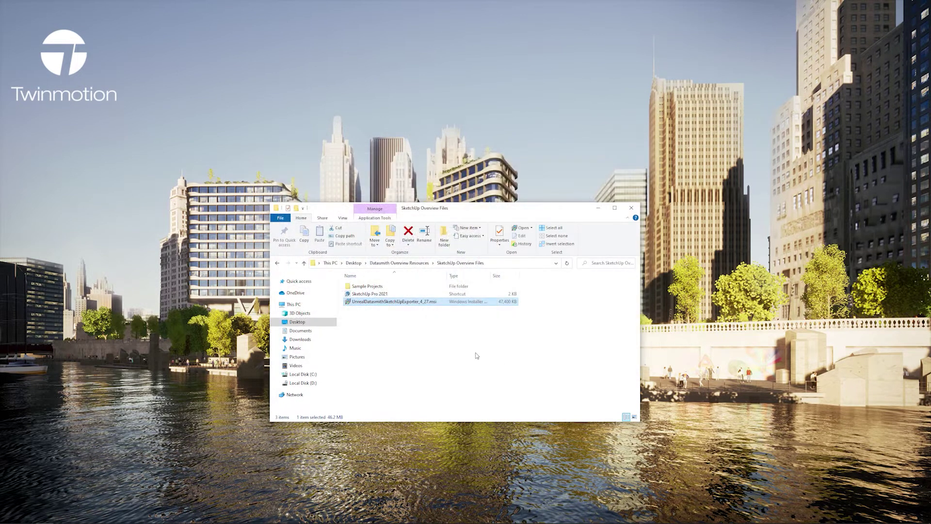
- Open School_2.skp from the Sample Projects folder in SketchUp Pro 2021
{"action": "double_click", "coordinate": [370, 287]}
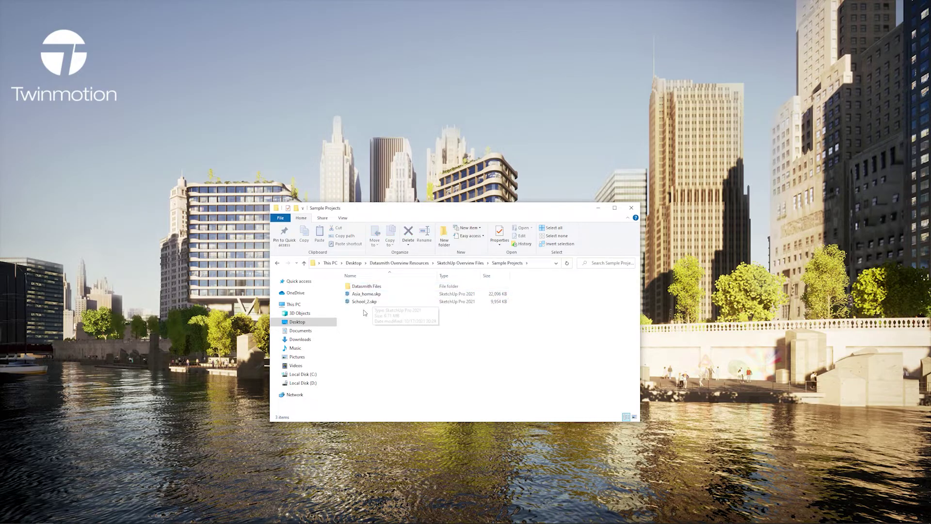
{"action": "left_click", "coordinate": [359, 302]}
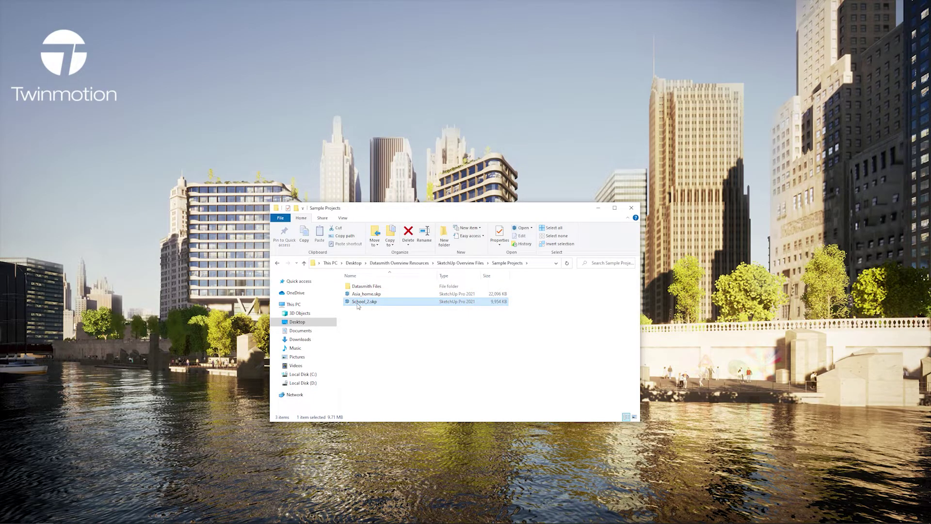
{"action": "double_click", "coordinate": [357, 303]}
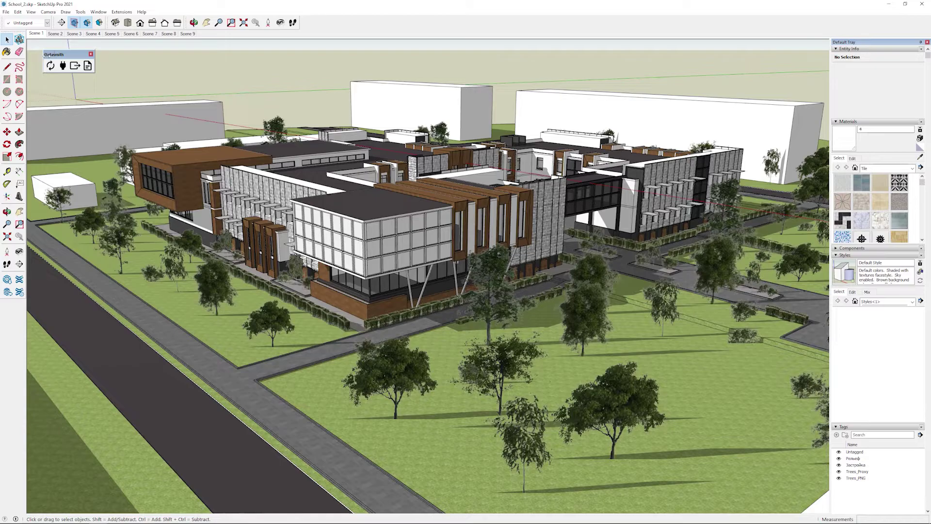
{"action": "left_click", "coordinate": [32, 12]}
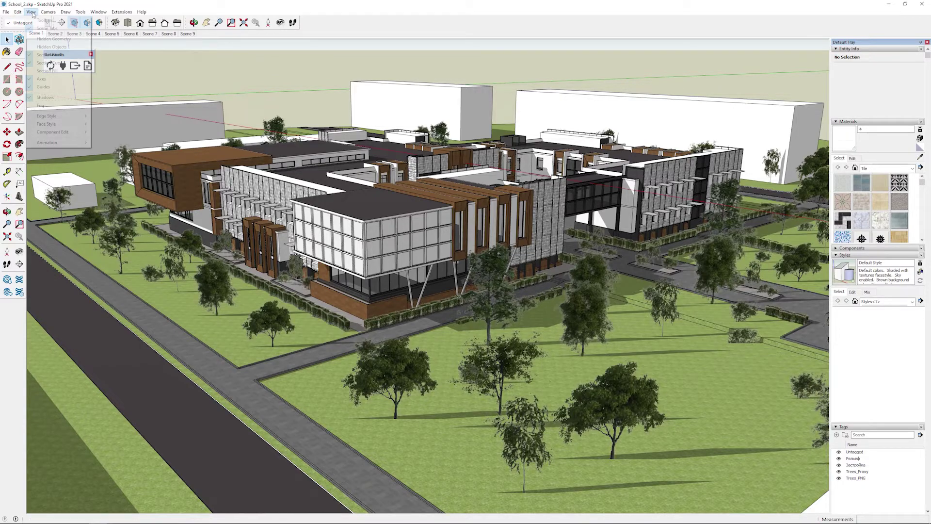
{"action": "left_click", "coordinate": [44, 20]}
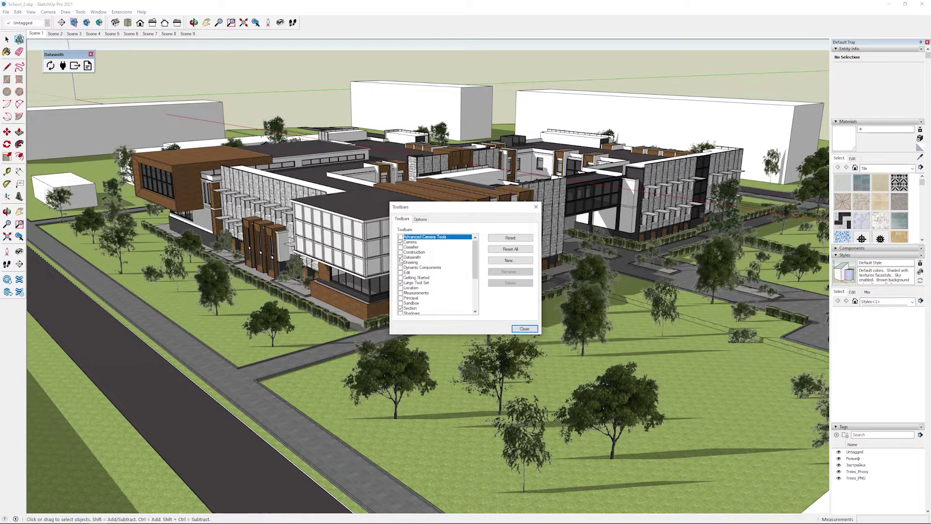
{"action": "left_click", "coordinate": [525, 330]}
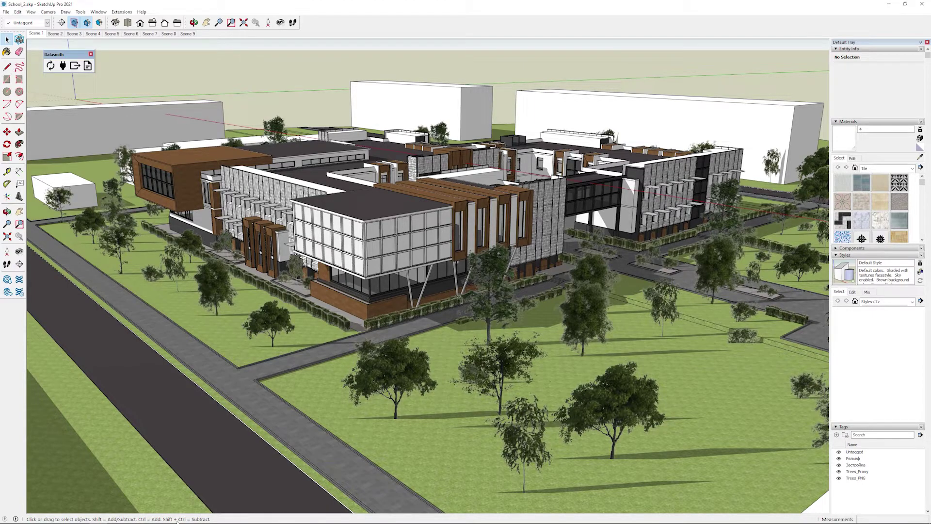
- In Twinmotion, import SketchUp - School_2 via Direct Link, collapsed by material
{"action": "left_click", "coordinate": [82, 517]}
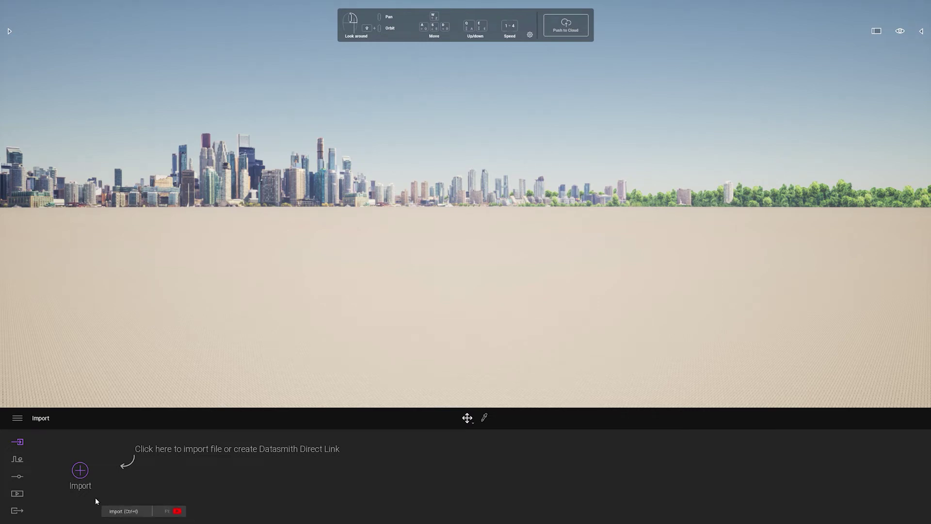
{"action": "left_click", "coordinate": [83, 470]}
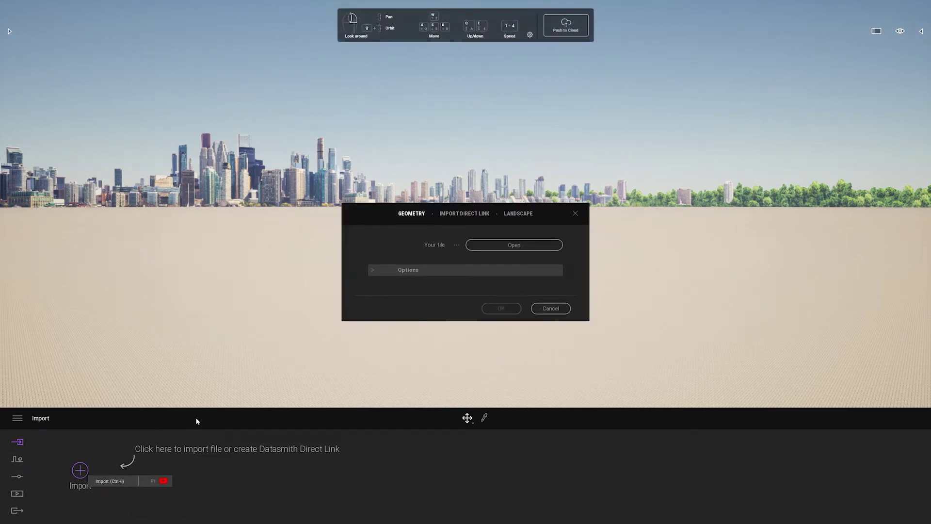
{"action": "left_click", "coordinate": [472, 216]}
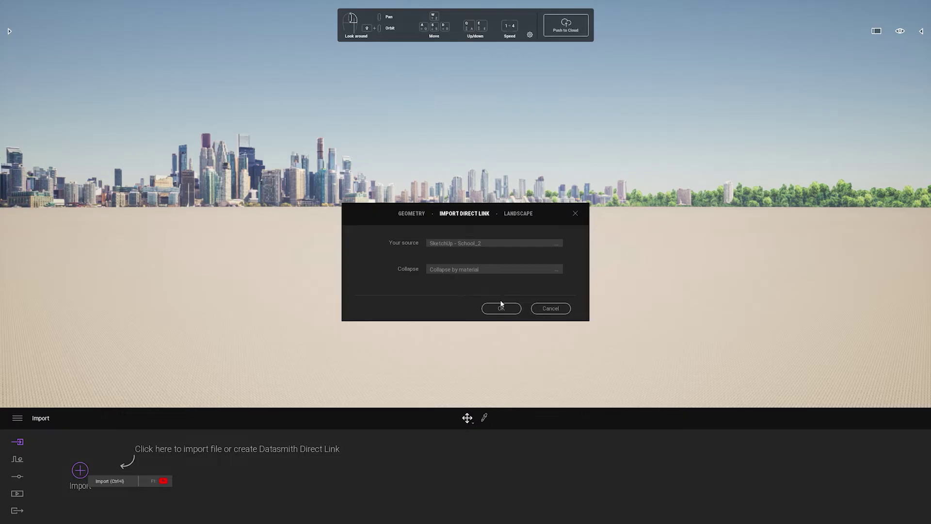
{"action": "left_click", "coordinate": [511, 311]}
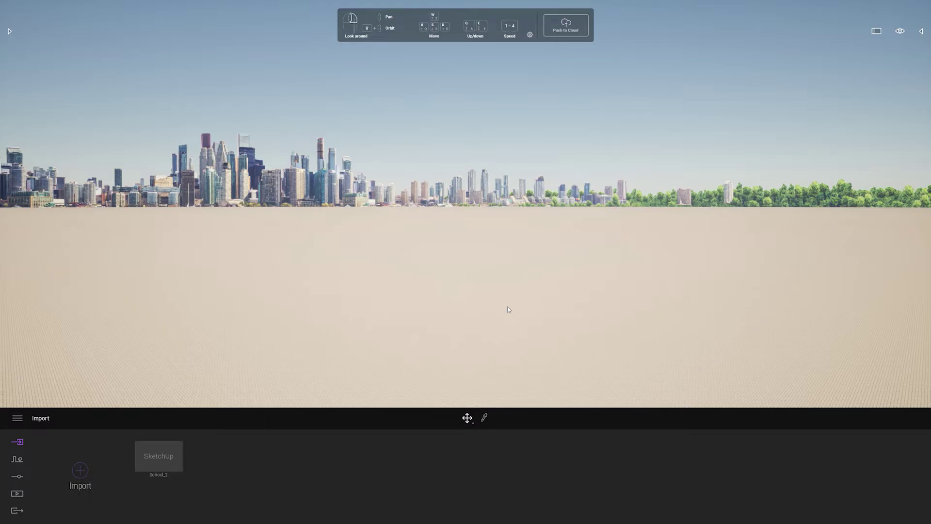
- Synchronize the School_2 model from SketchUp through Direct Link
{"action": "key", "text": "alt+Tab"}
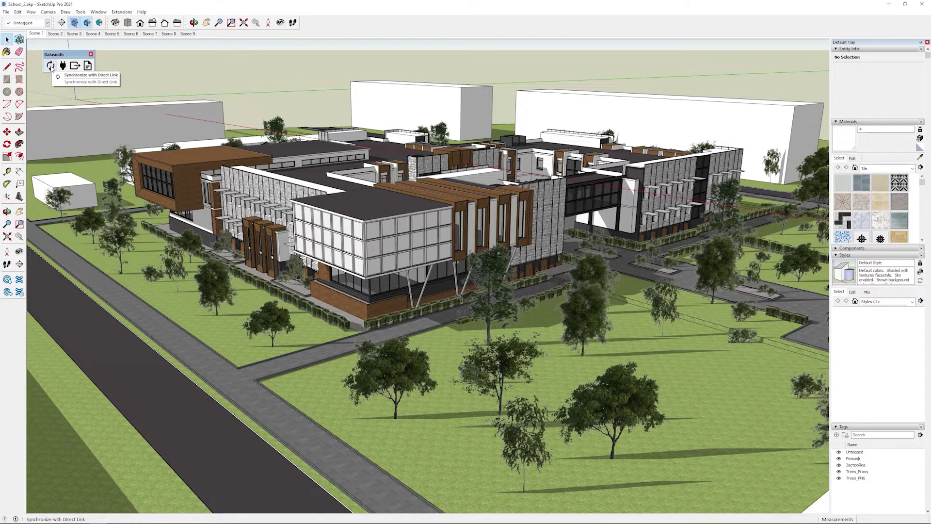
{"action": "left_click", "coordinate": [51, 66]}
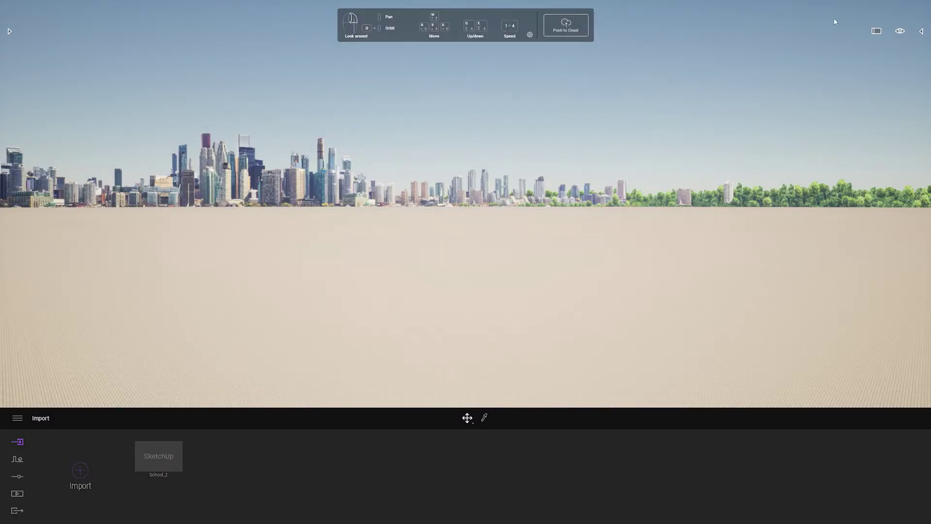
- Fly to School_2 from the Scene graph, collapse it, and delete it
{"action": "left_click", "coordinate": [922, 32]}
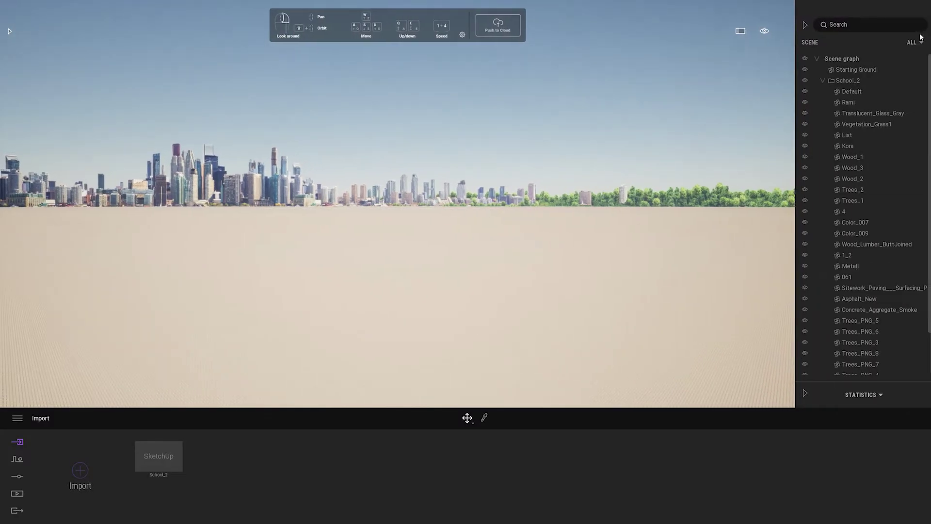
{"action": "left_click", "coordinate": [849, 82]}
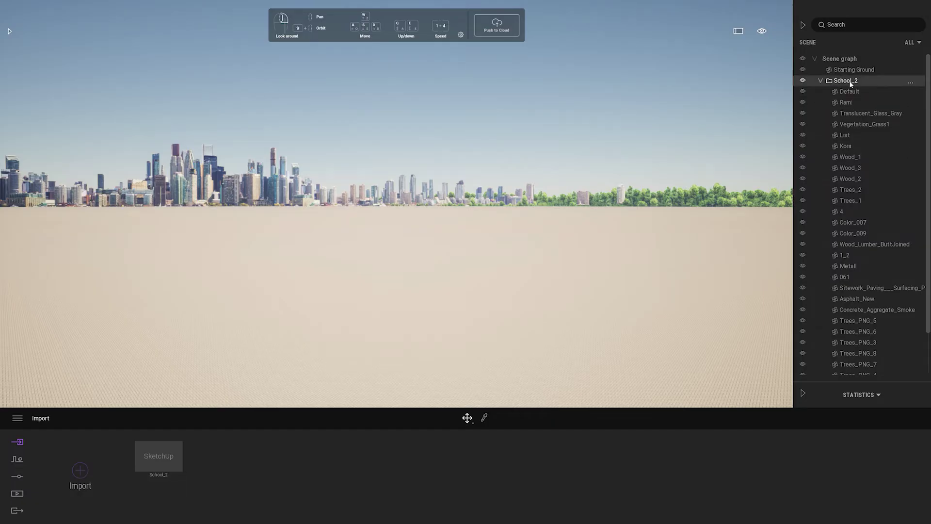
{"action": "double_click", "coordinate": [850, 82]}
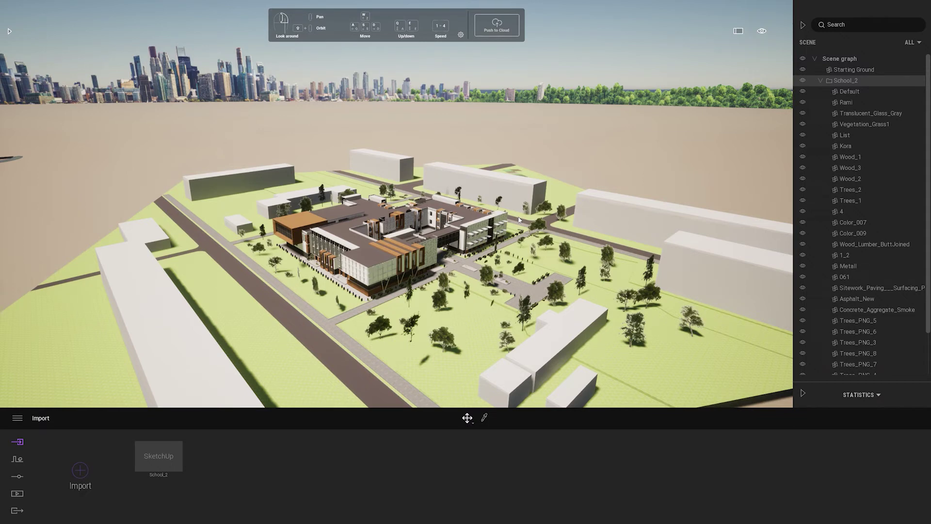
{"action": "left_click", "coordinate": [821, 81]}
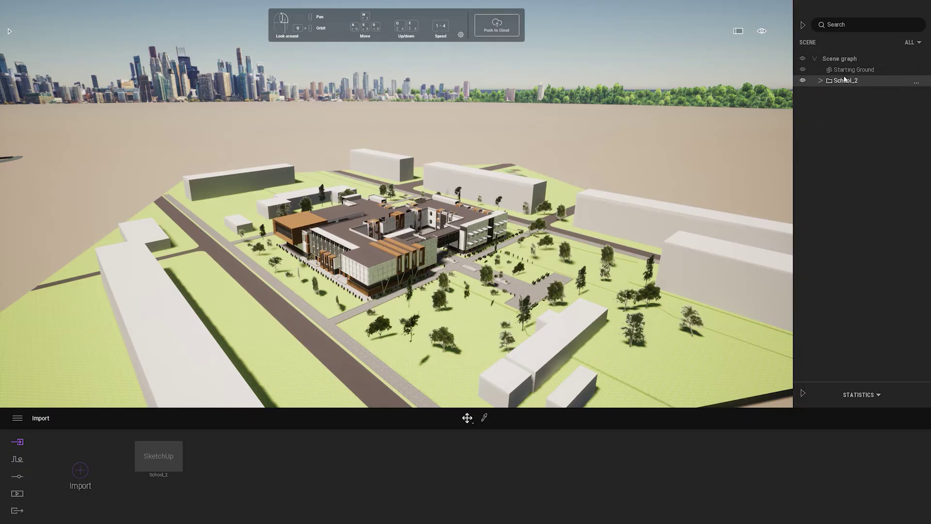
{"action": "key", "text": "Delete"}
- Remove the old SketchUp import tile and start browsing for a file from the Desktop
{"action": "right_click", "coordinate": [159, 435]}
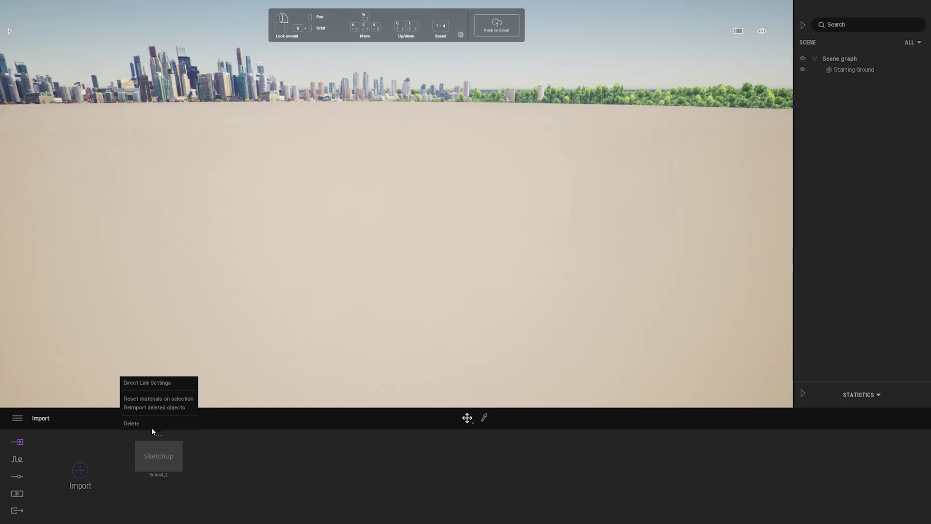
{"action": "left_click", "coordinate": [149, 427]}
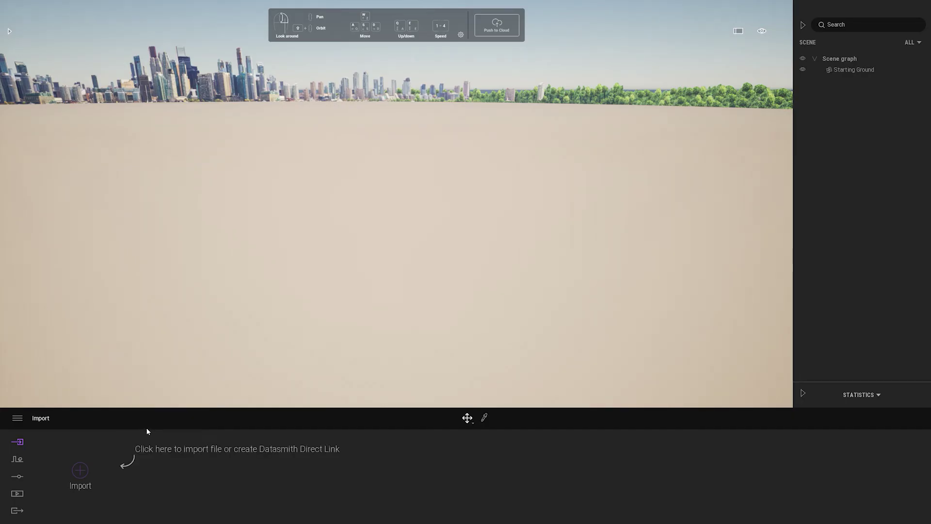
{"action": "left_click", "coordinate": [80, 471]}
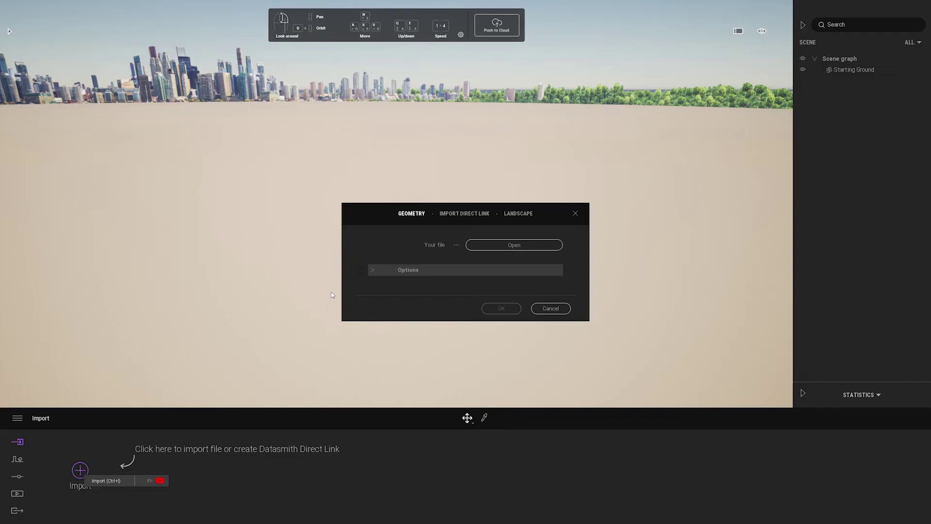
{"action": "left_click", "coordinate": [501, 245]}
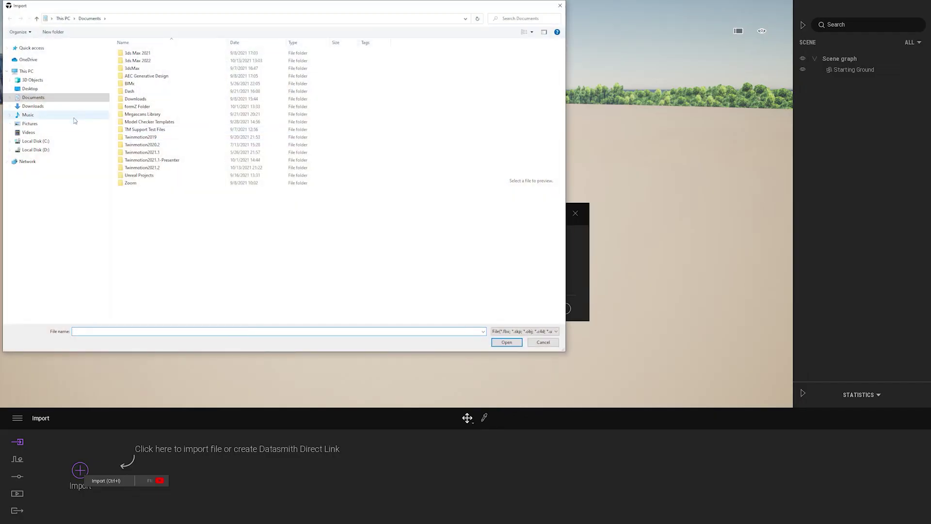
{"action": "left_click", "coordinate": [41, 91]}
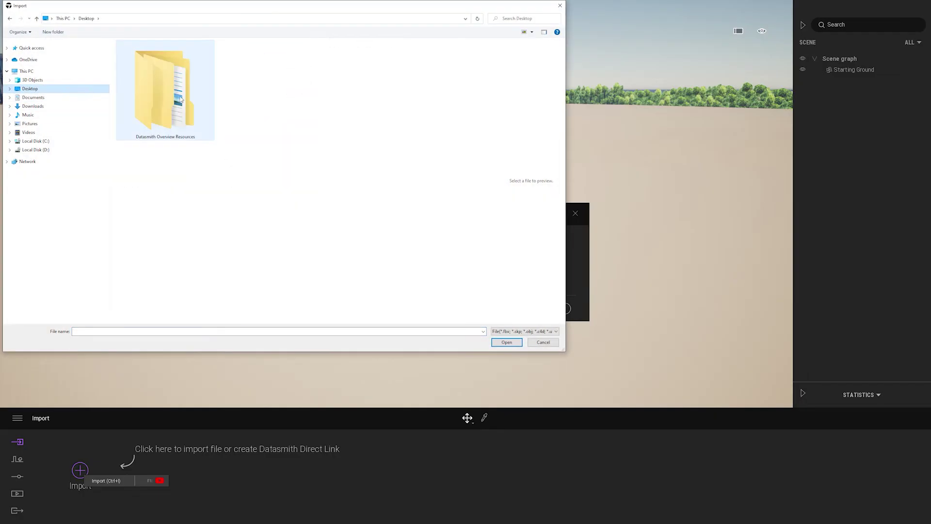
- Choose School_2.udatasmith from Sample Projects > Datasmith Files and expand its import options
{"action": "double_click", "coordinate": [174, 95]}
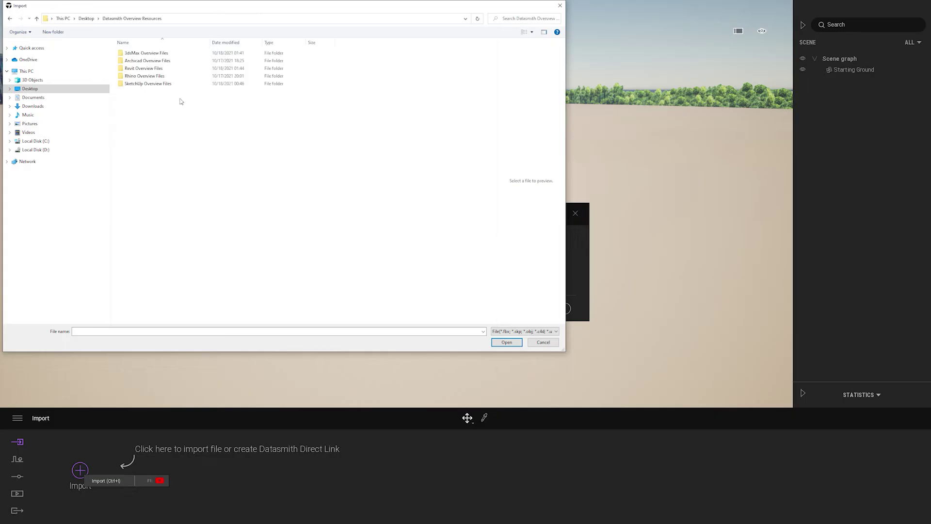
{"action": "double_click", "coordinate": [146, 83]}
{"action": "left_click", "coordinate": [137, 55]}
{"action": "double_click", "coordinate": [137, 56]}
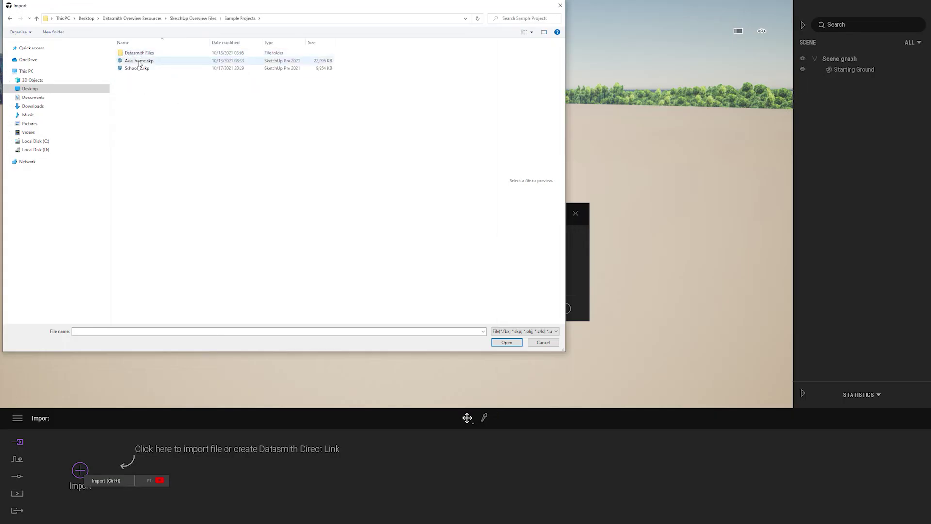
{"action": "double_click", "coordinate": [138, 53]}
{"action": "left_click", "coordinate": [149, 76]}
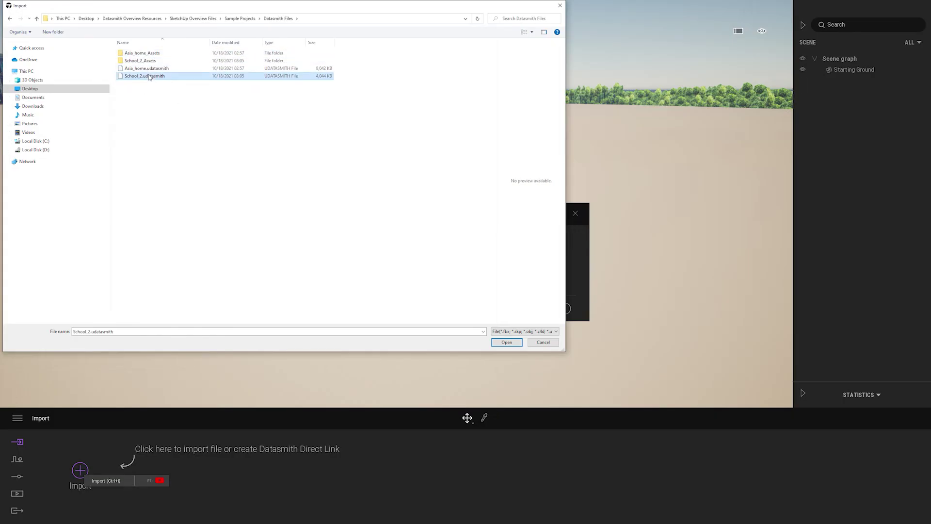
{"action": "left_click", "coordinate": [507, 342]}
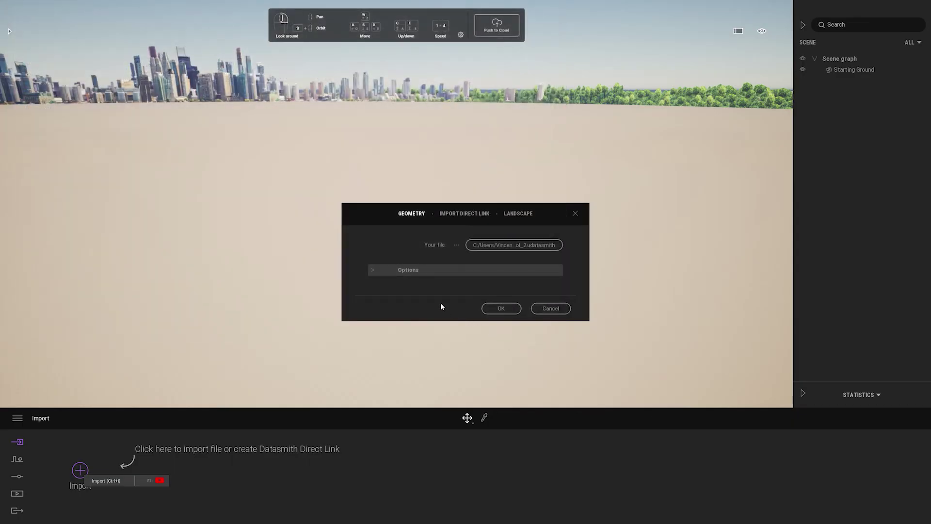
{"action": "left_click", "coordinate": [374, 270]}
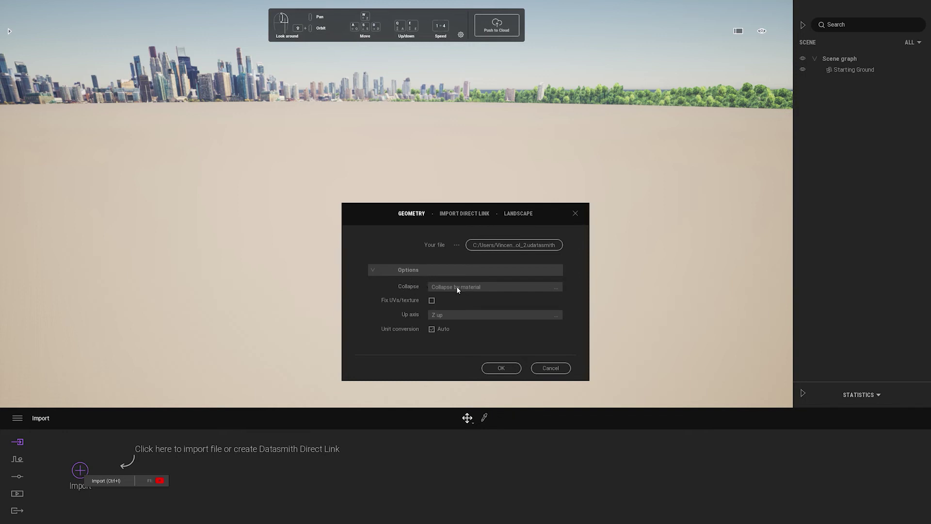
- Import School_2.udatasmith, accepting the material conflict, then check the tile's refresh and options menu
{"action": "left_click", "coordinate": [503, 369]}
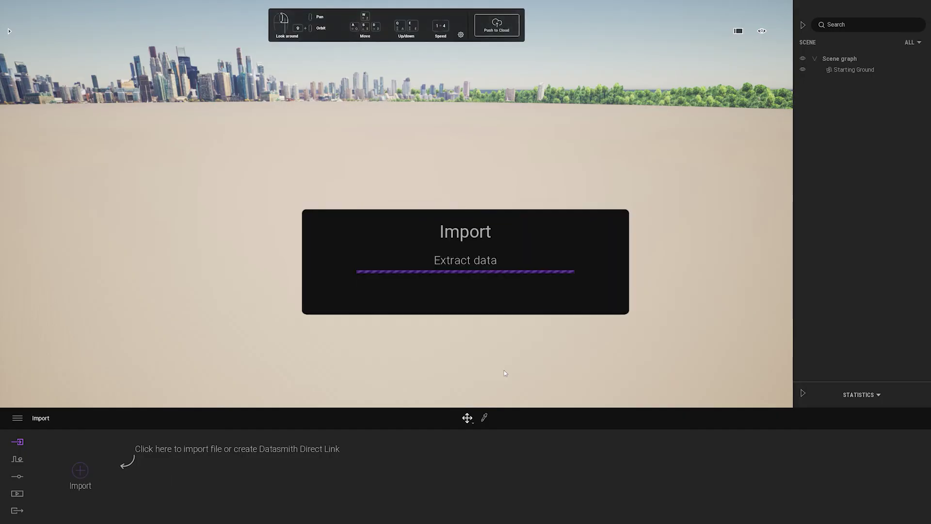
{"action": "left_click", "coordinate": [518, 329]}
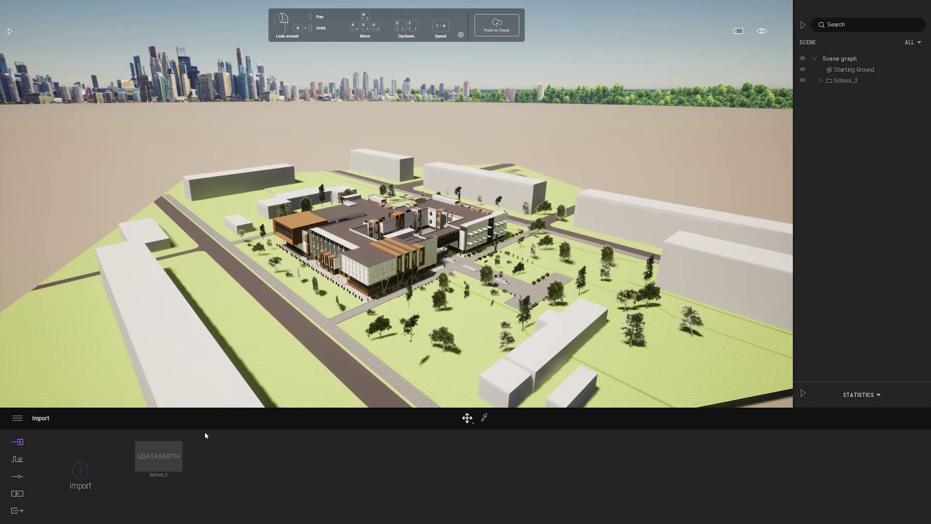
{"action": "left_click", "coordinate": [166, 437]}
{"action": "left_click", "coordinate": [151, 436]}
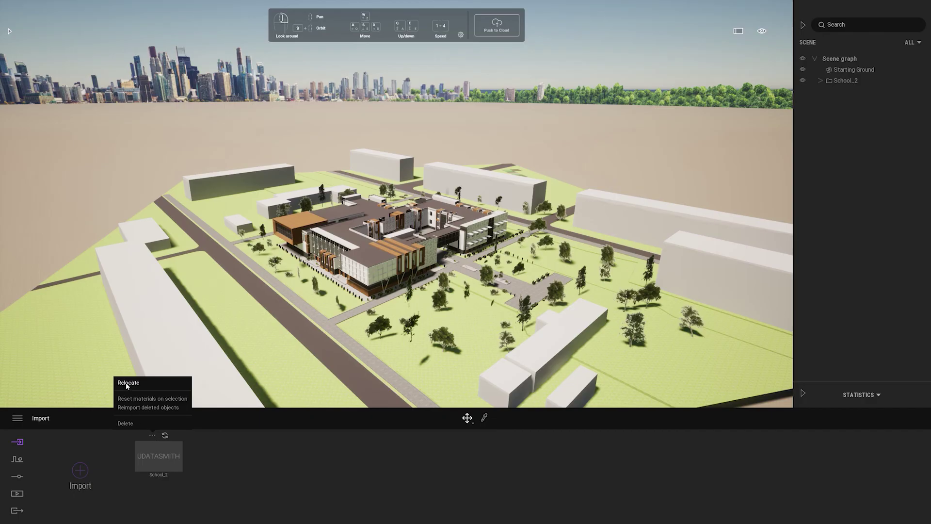
{"action": "left_click", "coordinate": [274, 459]}
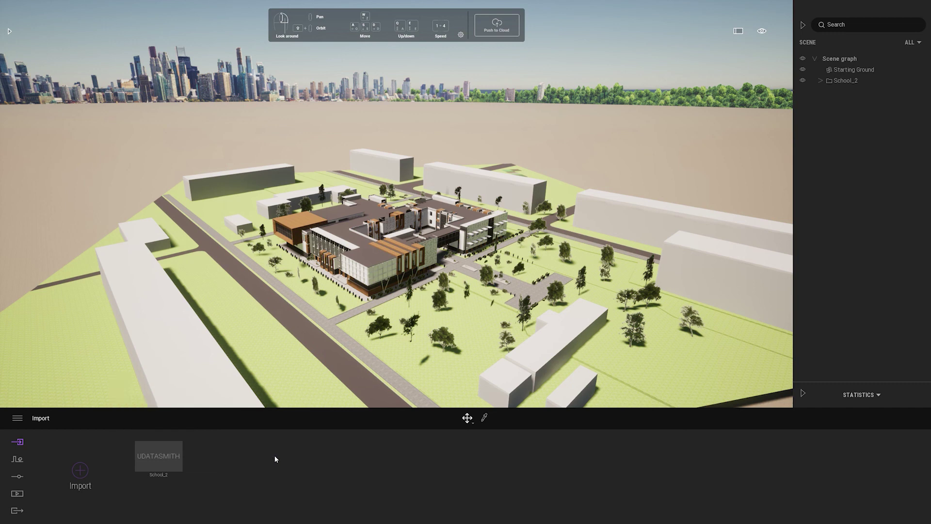